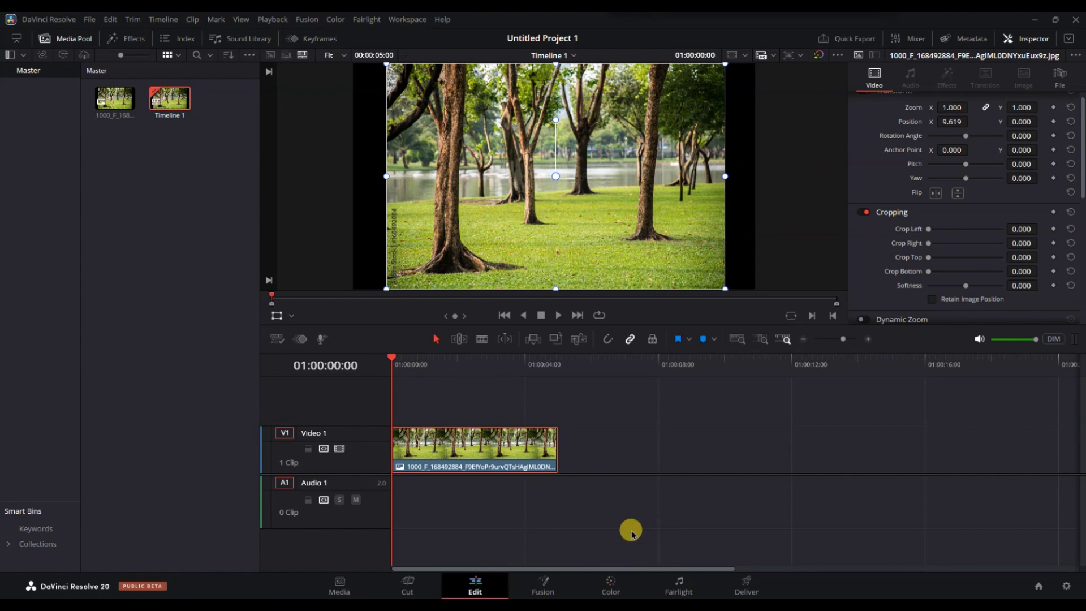
- On the Color page, add serial node 02 after node 01 with Alt+S
{"action": "left_click", "coordinate": [624, 588]}
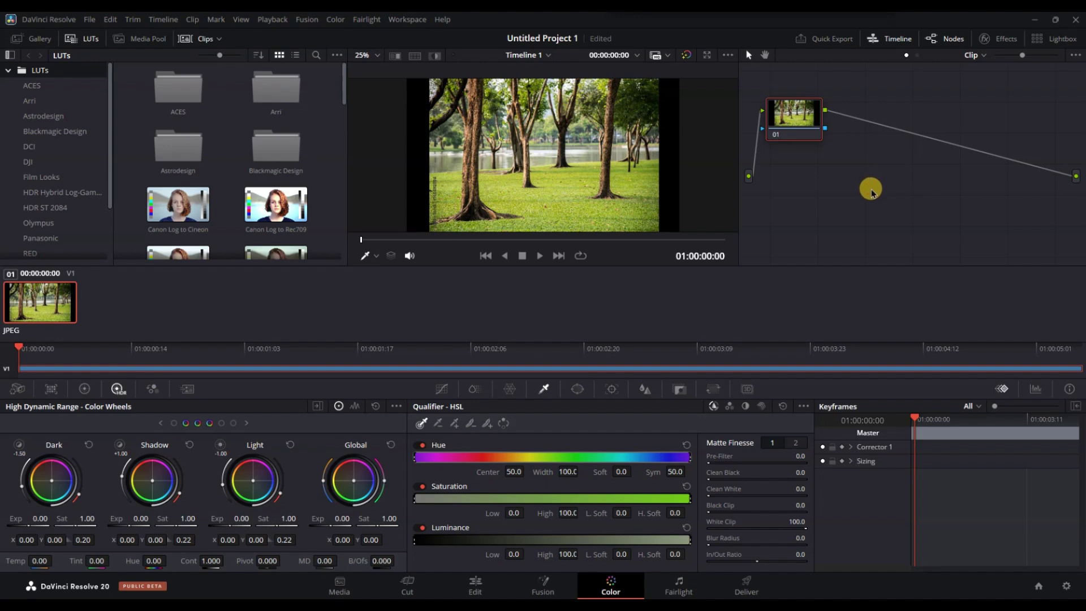
{"action": "key", "text": "alt+s"}
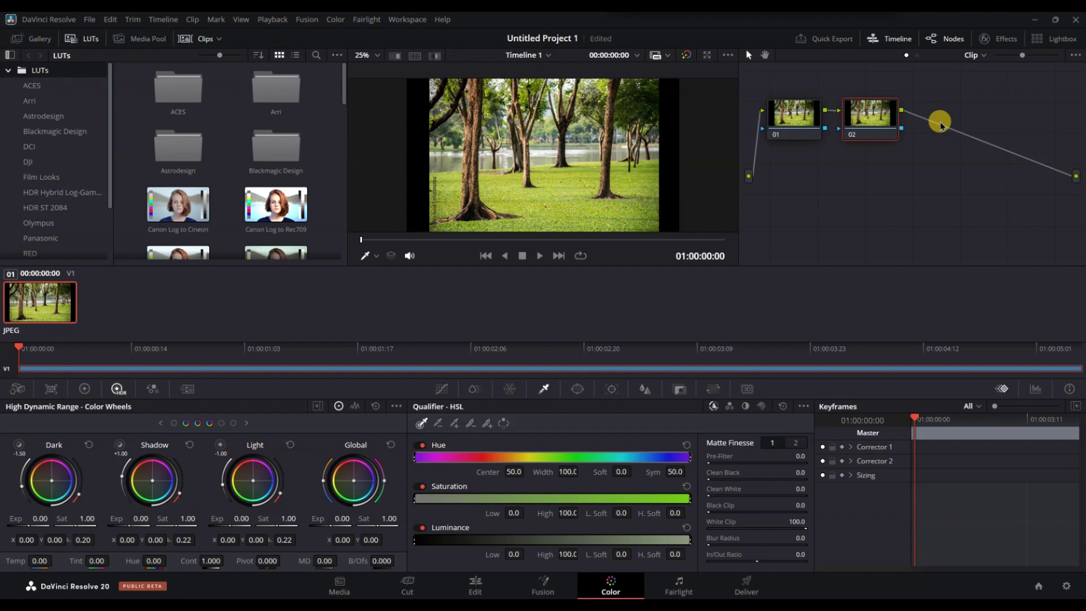
- Apply Resolve FX Dehaze from the Effects library to node 02
{"action": "left_click", "coordinate": [1000, 40]}
{"action": "left_click", "coordinate": [893, 75]}
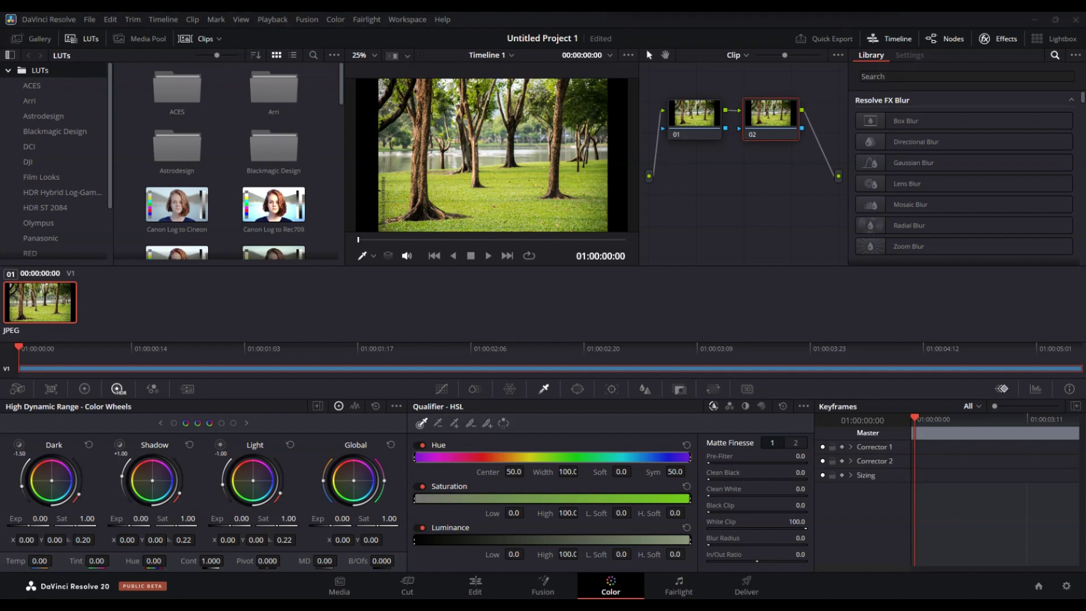
{"action": "type", "text": "dehaze"}
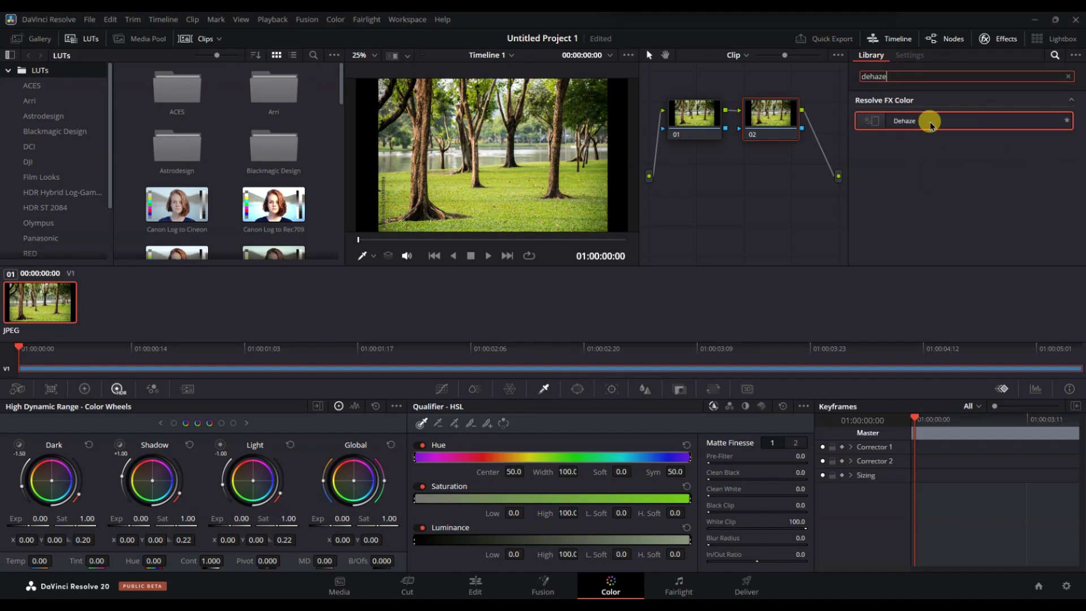
{"action": "left_click_drag", "start_coordinate": [931, 124], "coordinate": [781, 126]}
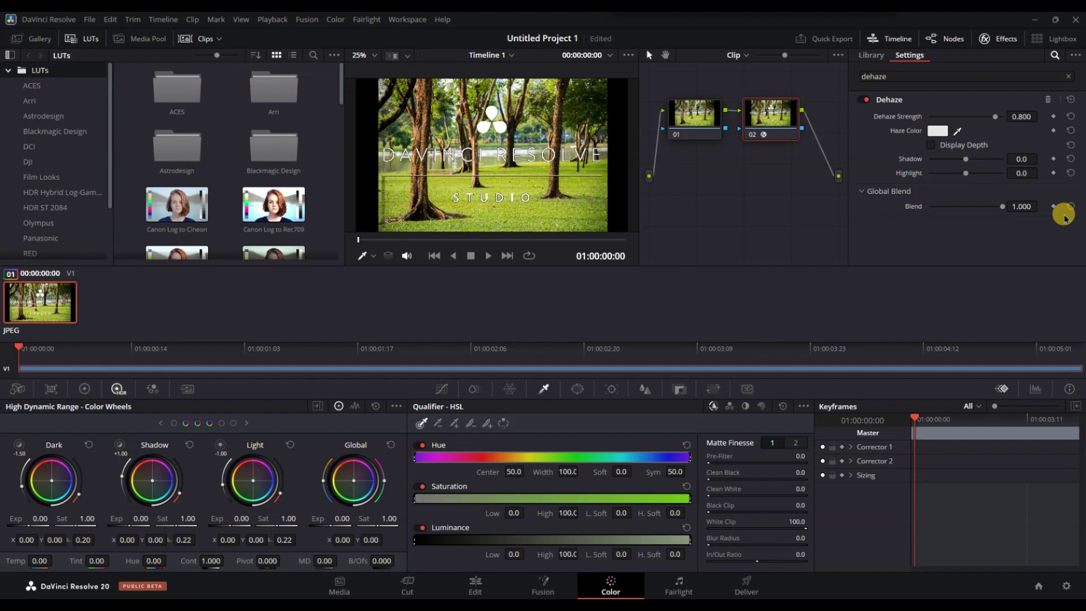
- Set node 02's Dehaze strength to -0.488 and shadows to -47.3
{"action": "left_click_drag", "start_coordinate": [995, 117], "coordinate": [941, 117]}
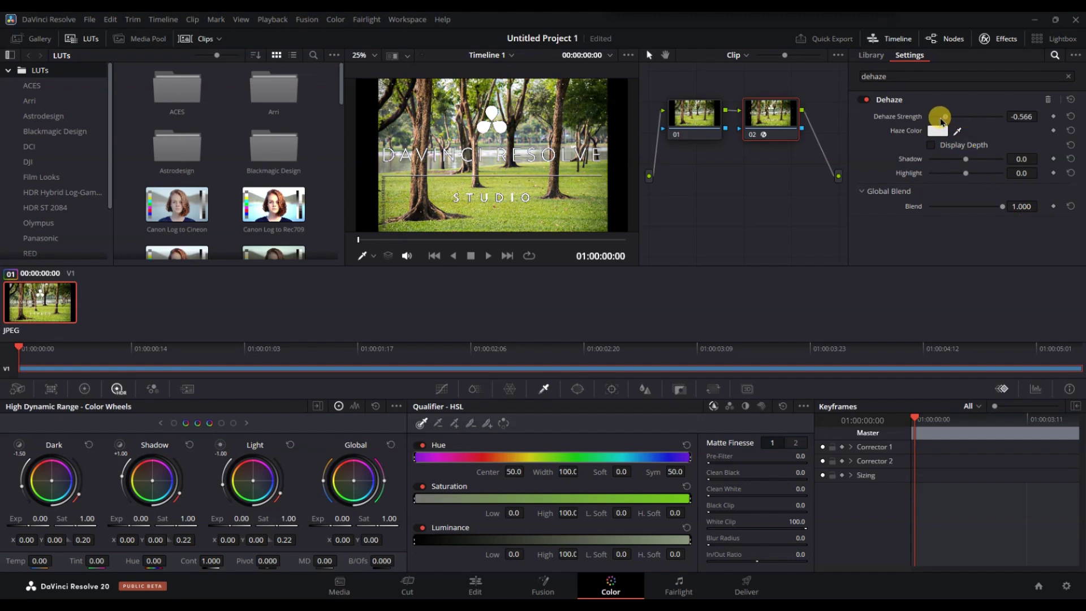
{"action": "left_click", "coordinate": [690, 112]}
{"action": "left_click", "coordinate": [788, 112]}
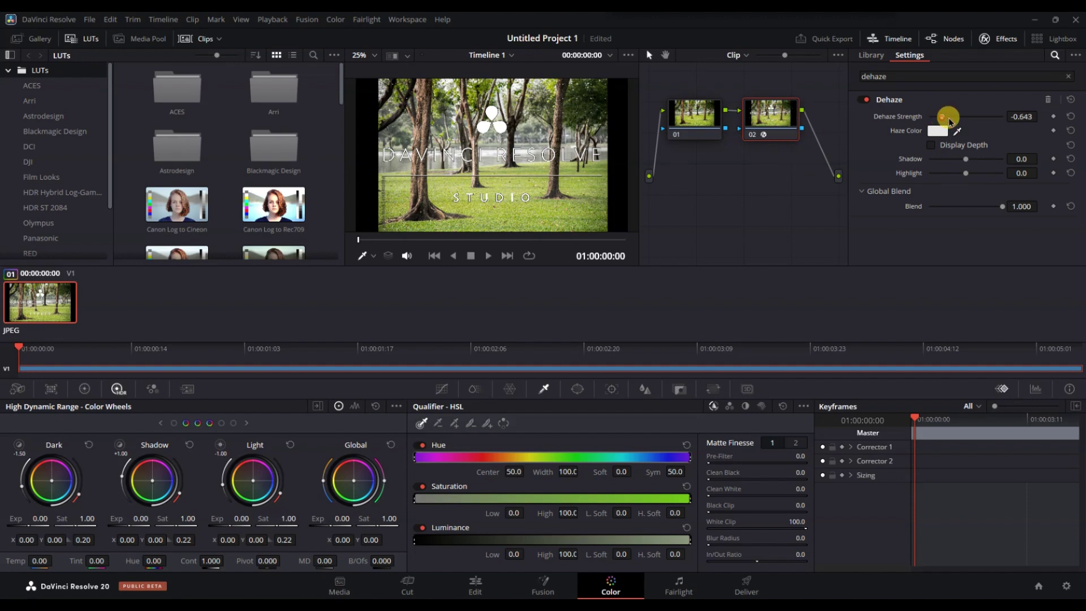
{"action": "left_click_drag", "start_coordinate": [944, 117], "coordinate": [948, 116]}
{"action": "left_click_drag", "start_coordinate": [966, 159], "coordinate": [949, 158]}
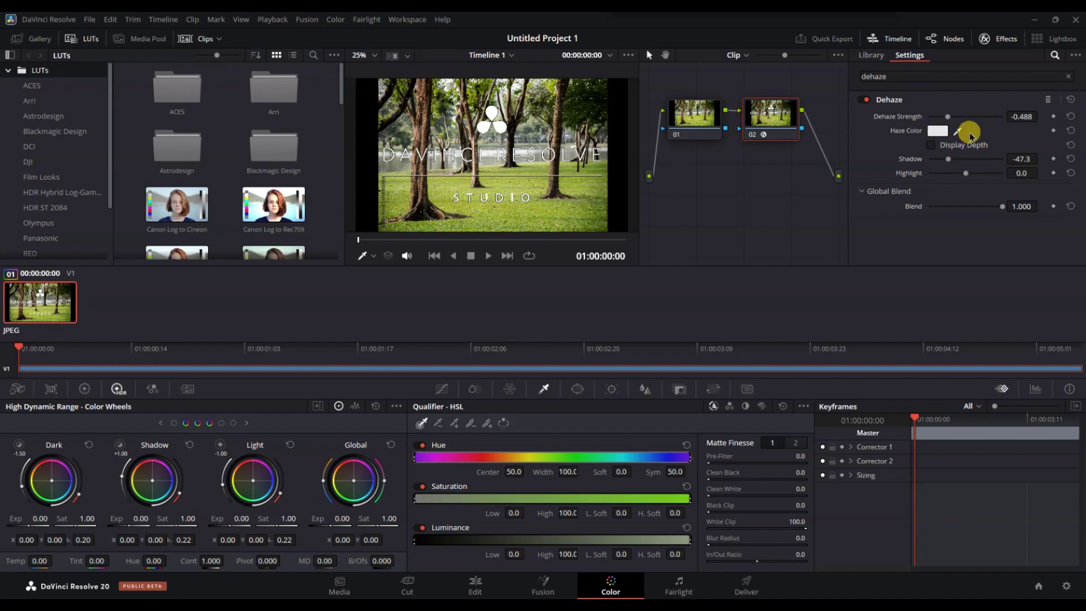
- Set the Dehaze haze colour to pale yellow
{"action": "left_click", "coordinate": [938, 132]}
{"action": "left_click_drag", "start_coordinate": [606, 280], "coordinate": [629, 279]}
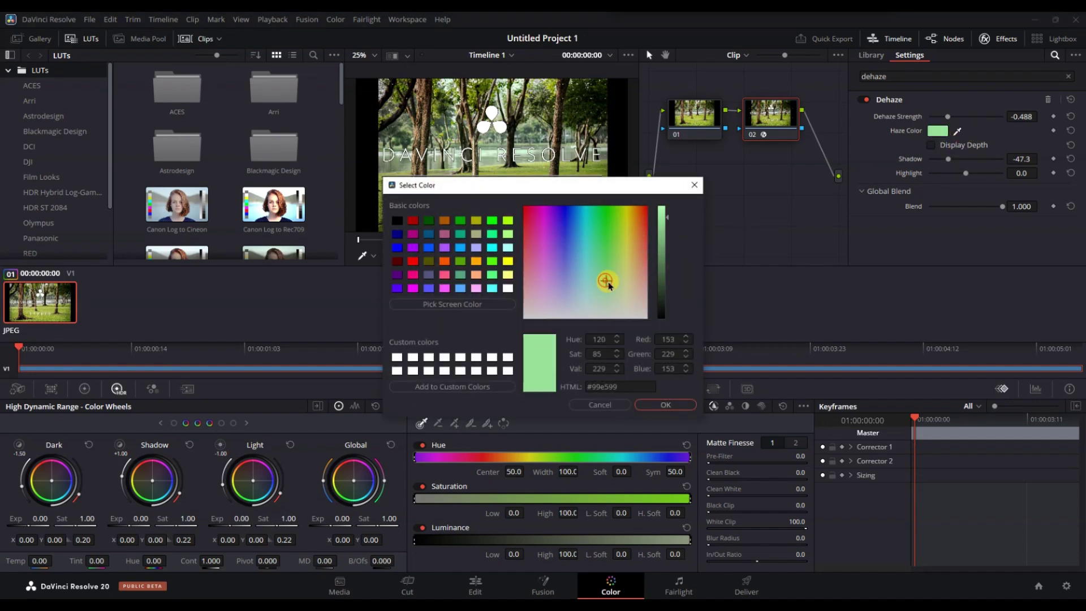
{"action": "left_click", "coordinate": [665, 405]}
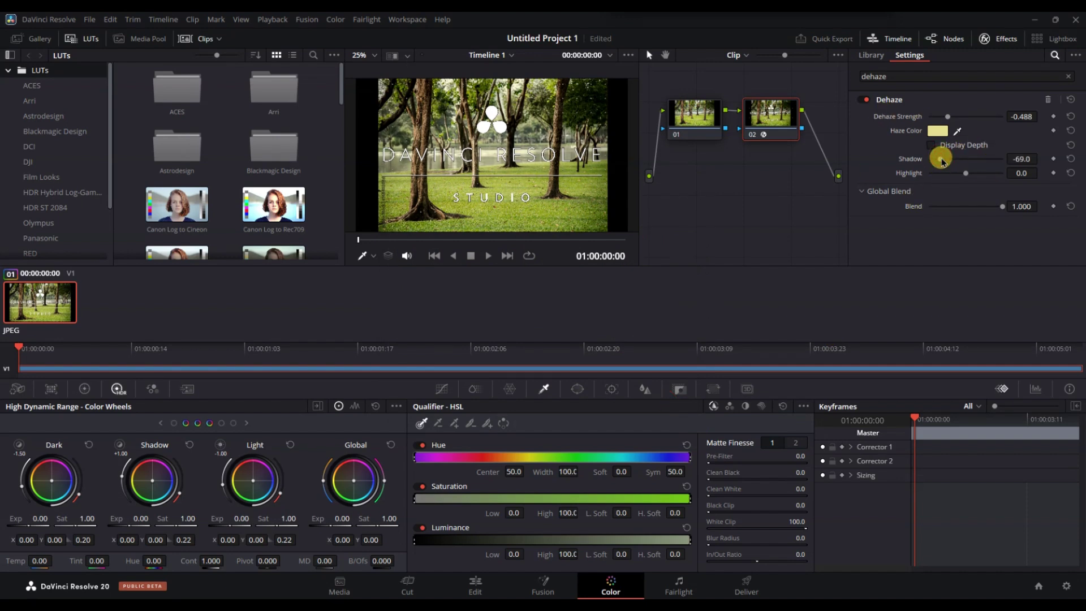
- Adjust Dehaze strength to -0.876, shadows to -82.9 and highlights to 8.5
{"action": "left_click_drag", "start_coordinate": [948, 117], "coordinate": [968, 117]}
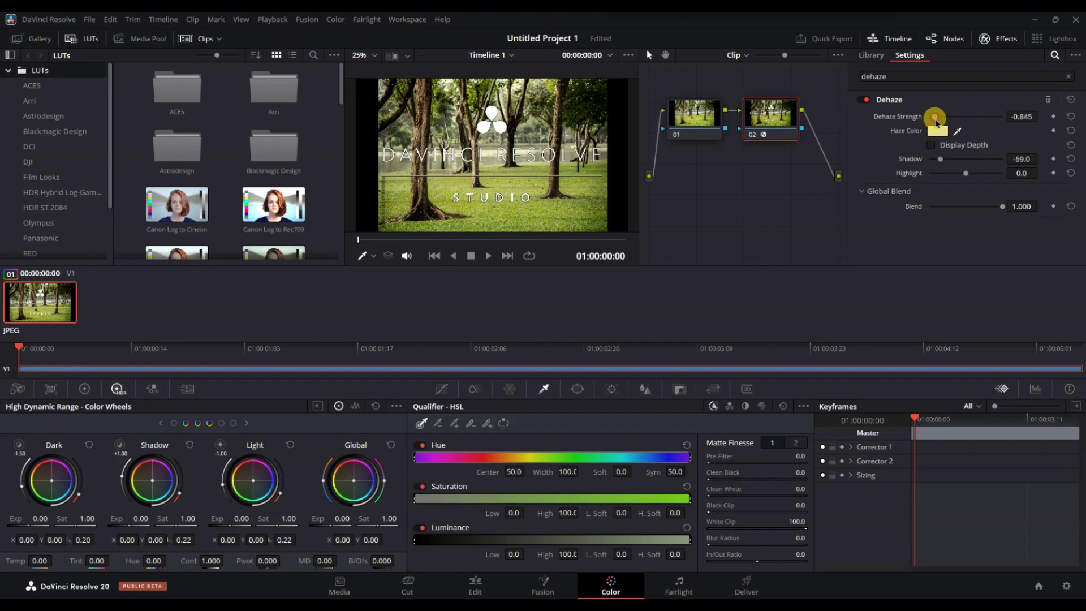
{"action": "left_click_drag", "start_coordinate": [936, 117], "coordinate": [933, 117]}
{"action": "left_click_drag", "start_coordinate": [966, 174], "coordinate": [935, 158]}
- Show the custom curves and place one control point mid-curve on node 02
{"action": "left_click", "coordinate": [509, 389]}
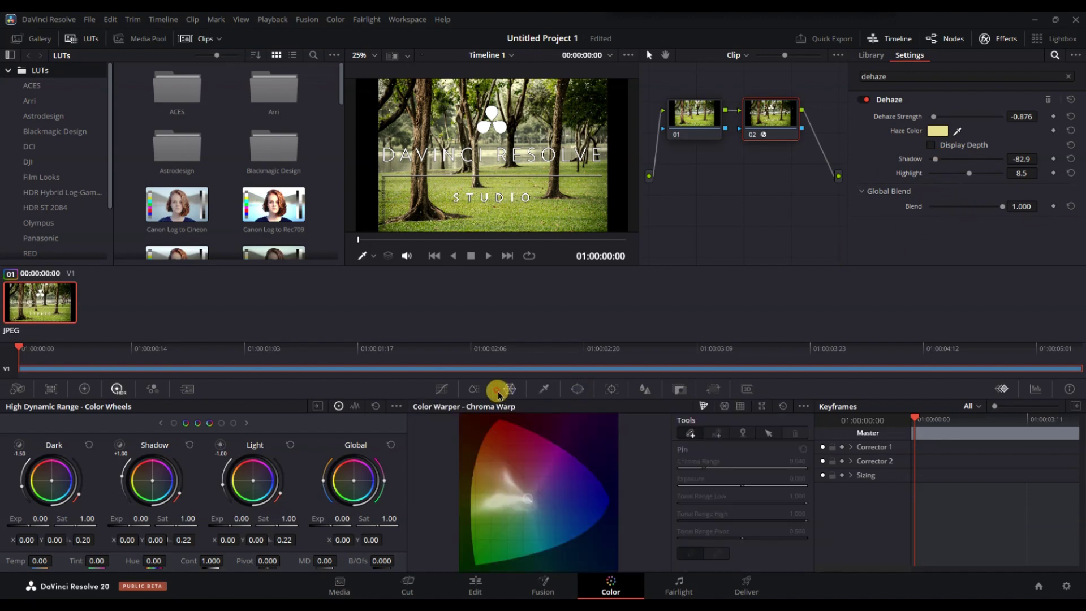
{"action": "left_click", "coordinate": [474, 390]}
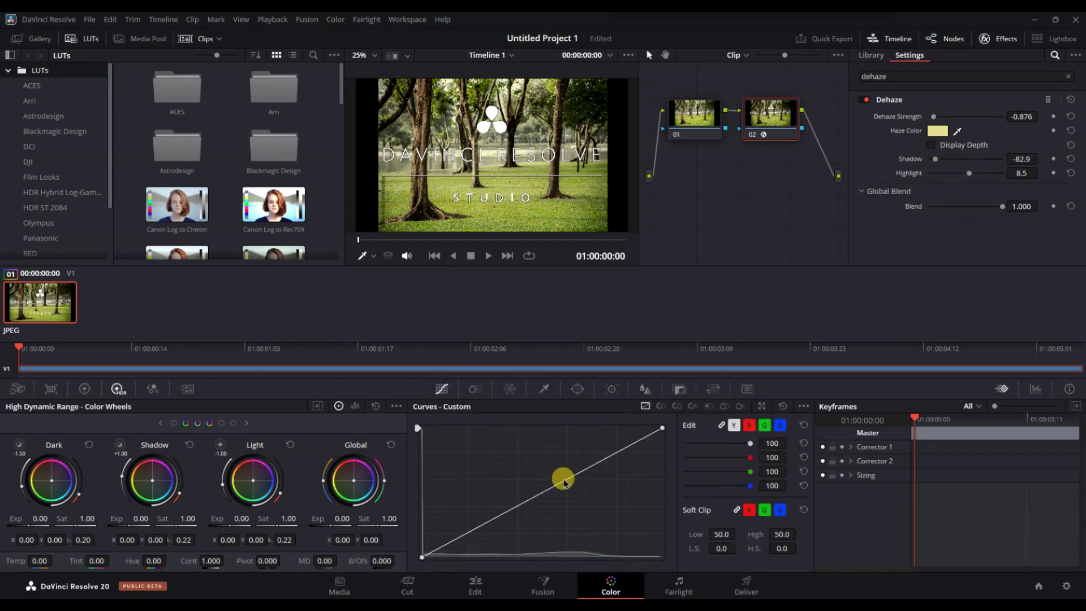
{"action": "left_click_drag", "start_coordinate": [566, 463], "coordinate": [552, 482]}
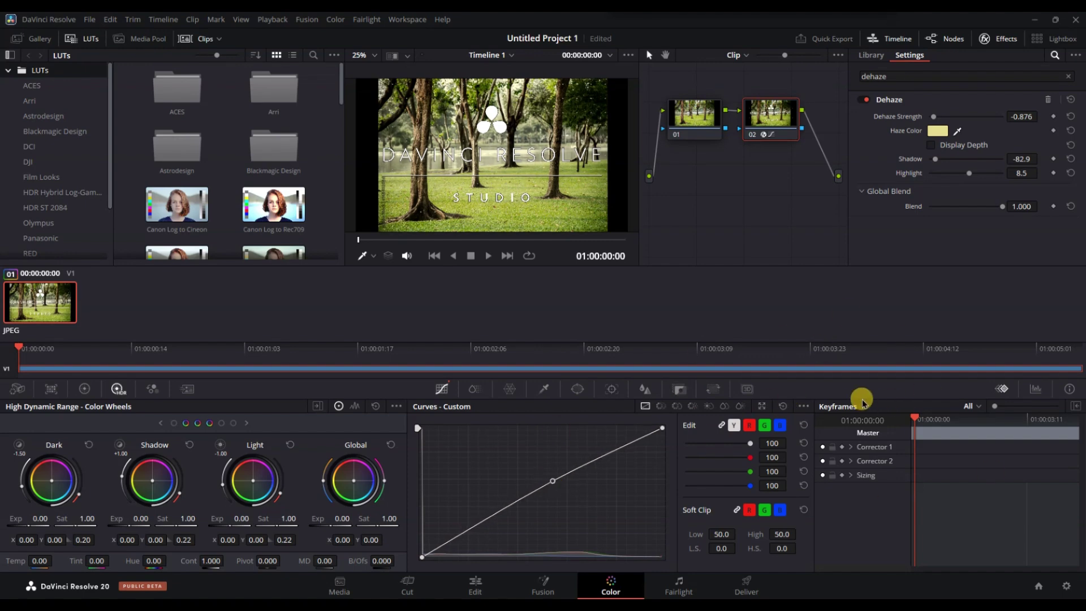
- On the Edit page, add a second park clip to Video 1 and play the timeline
{"action": "left_click", "coordinate": [475, 585]}
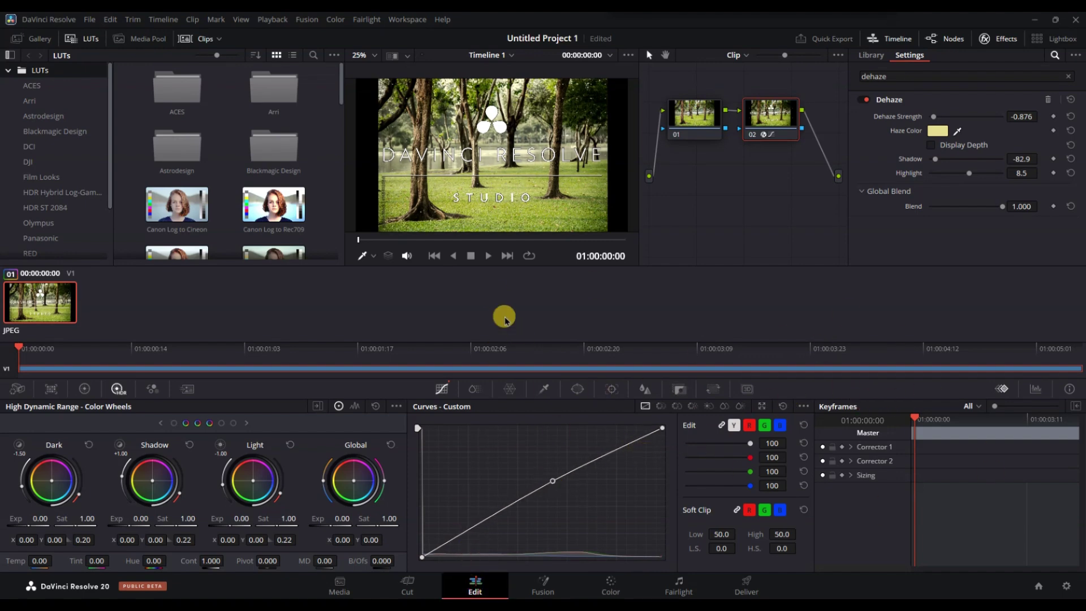
{"action": "left_click_drag", "start_coordinate": [115, 101], "coordinate": [599, 446]}
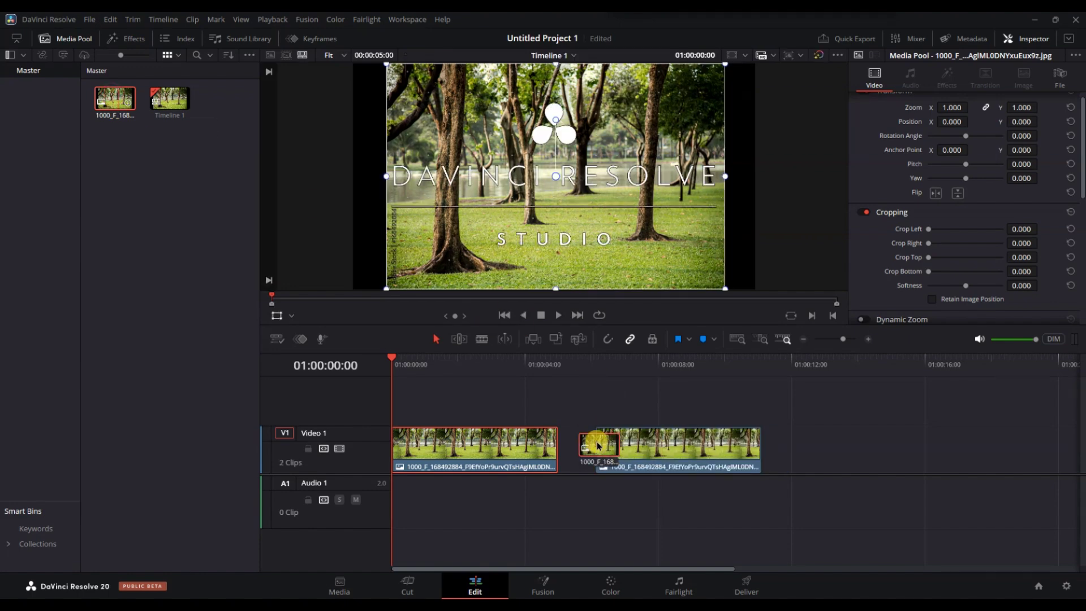
{"action": "key", "text": "space"}
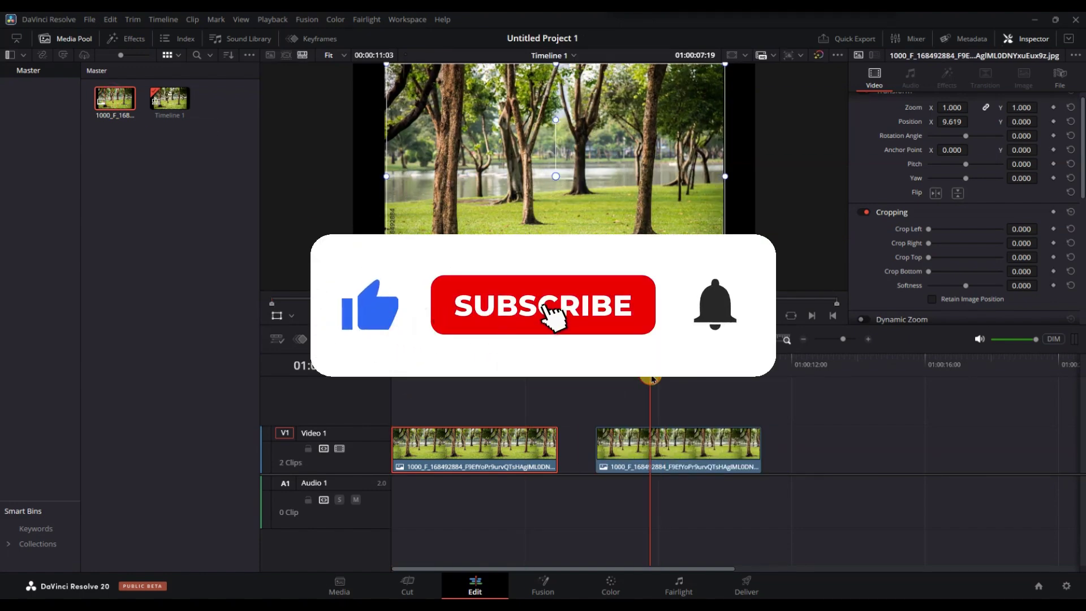